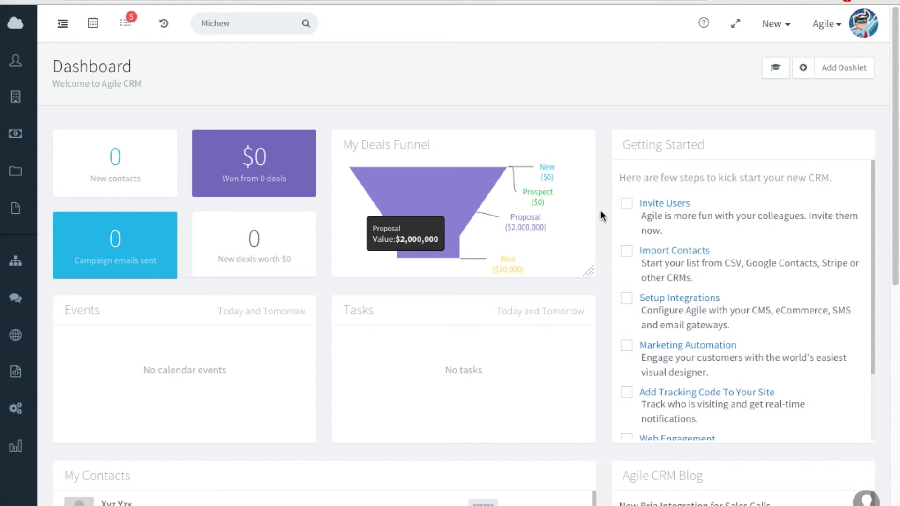
- Open the Agile account dropdown in the top bar to reach Admin Settings
left_click(838, 28)
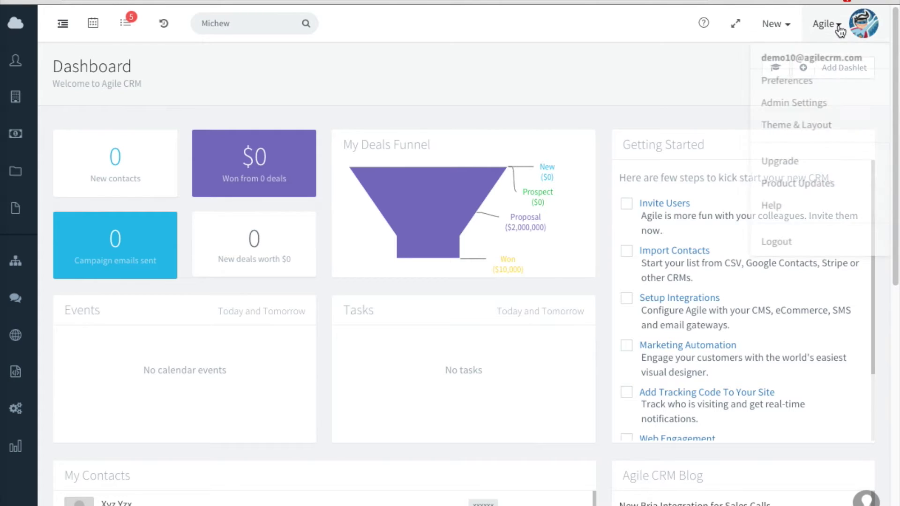
- Go to Admin Settings and show the Custom Fields section with Contacts expanded
left_click(786, 103)
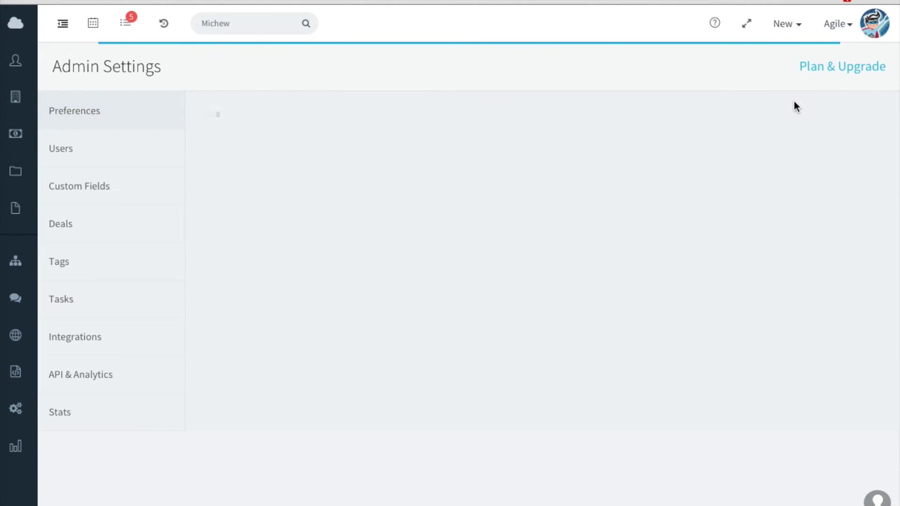
left_click(95, 190)
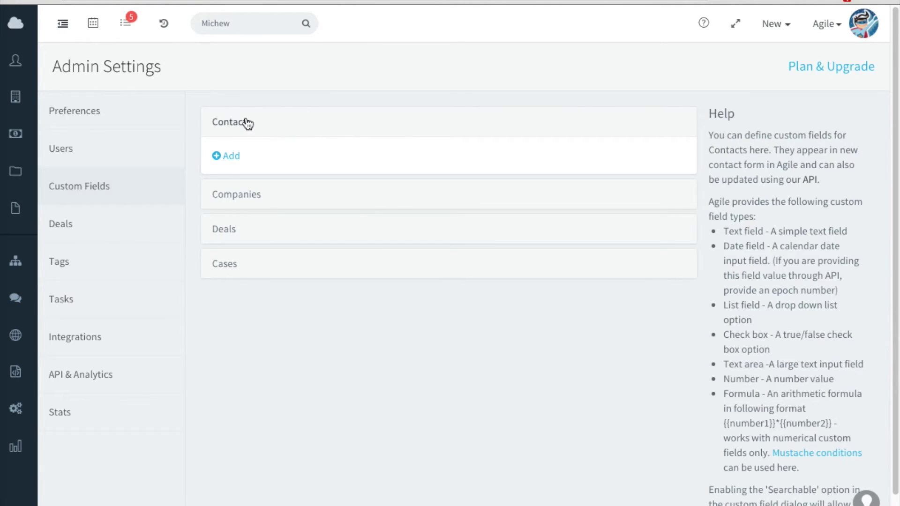
- Review a new contact field's label, Text Field type and description, then close without saving
left_click(228, 158)
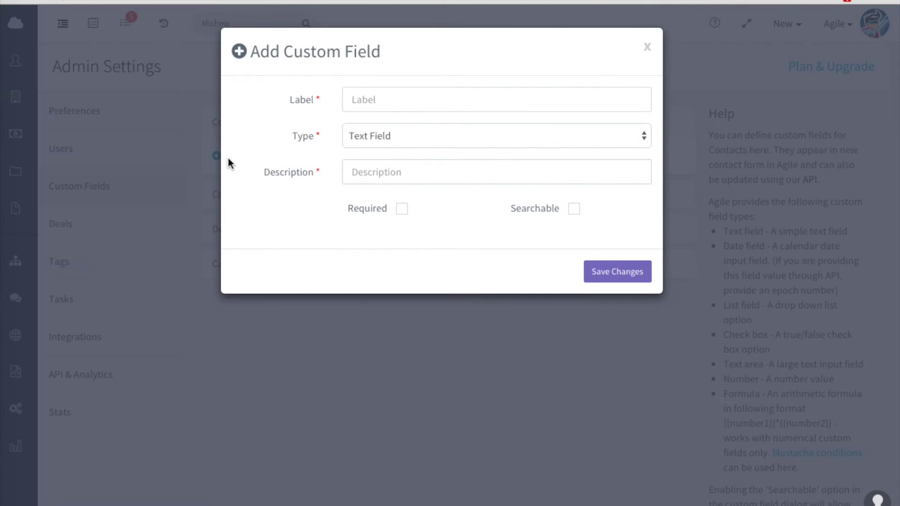
left_click(364, 99)
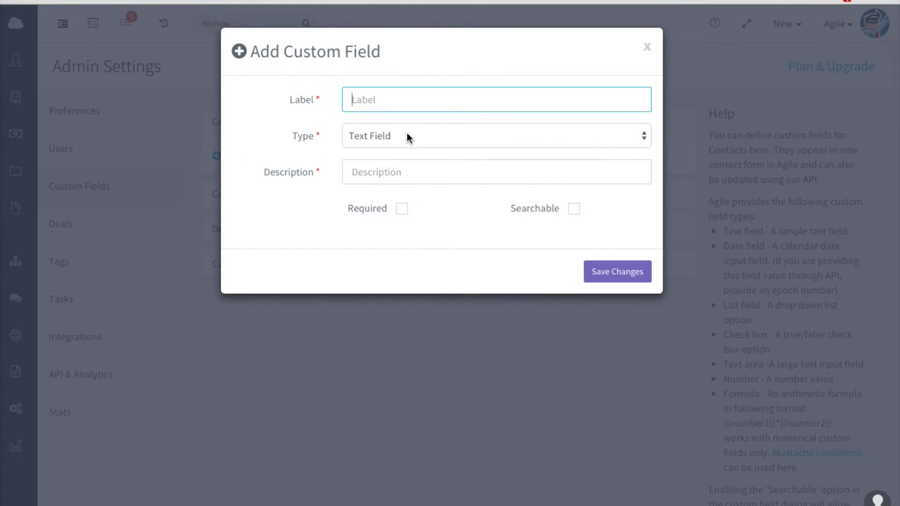
left_click(644, 141)
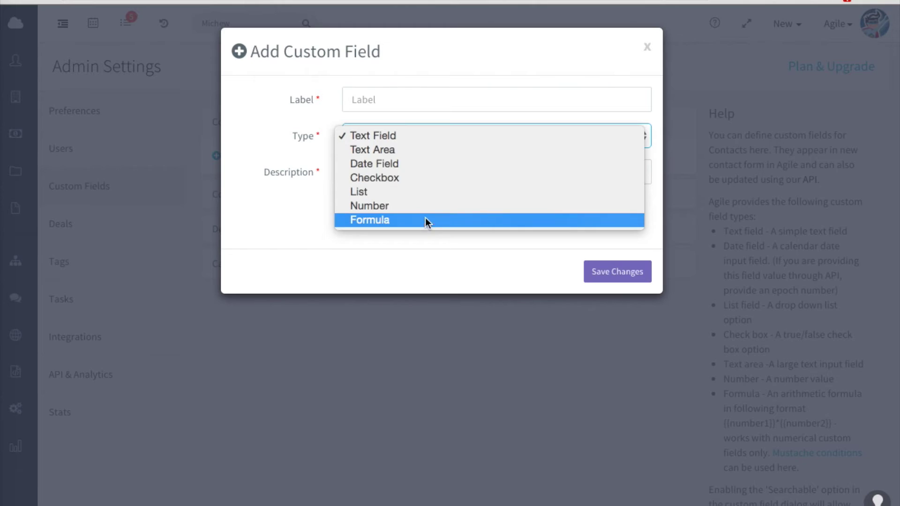
left_click(289, 210)
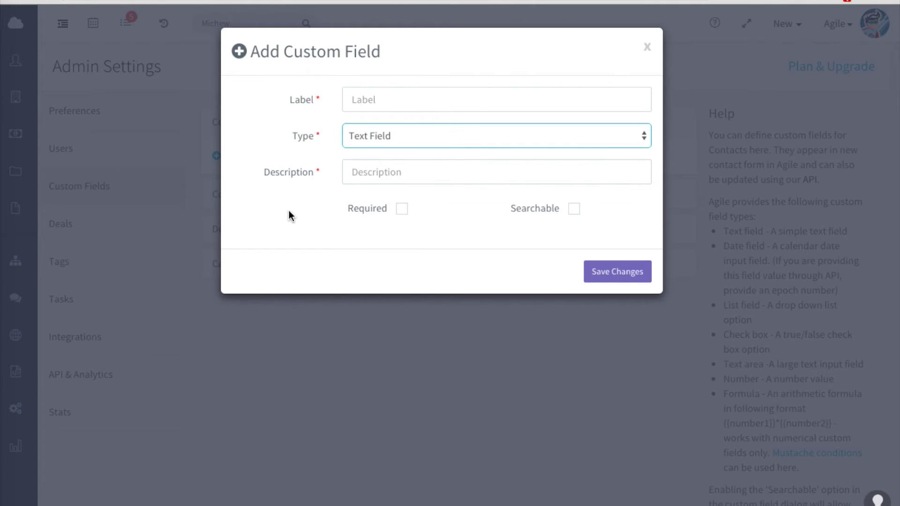
left_click(369, 177)
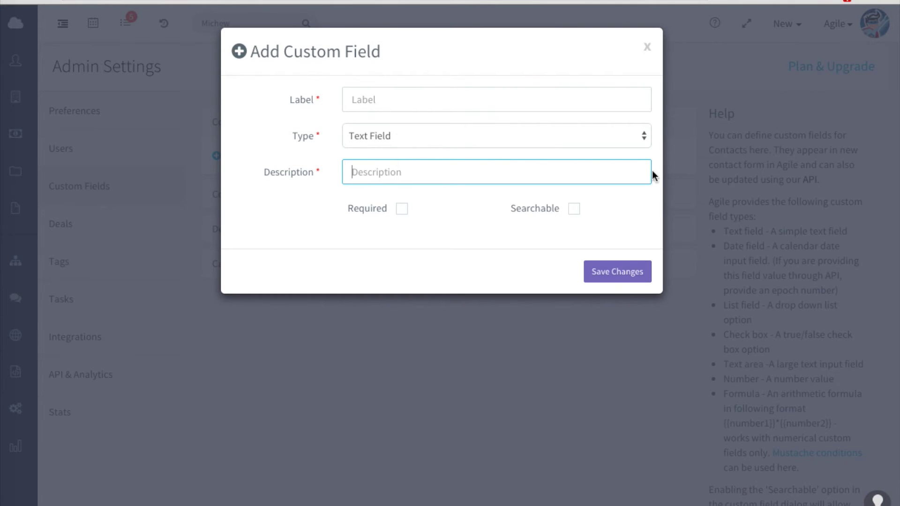
left_click(647, 49)
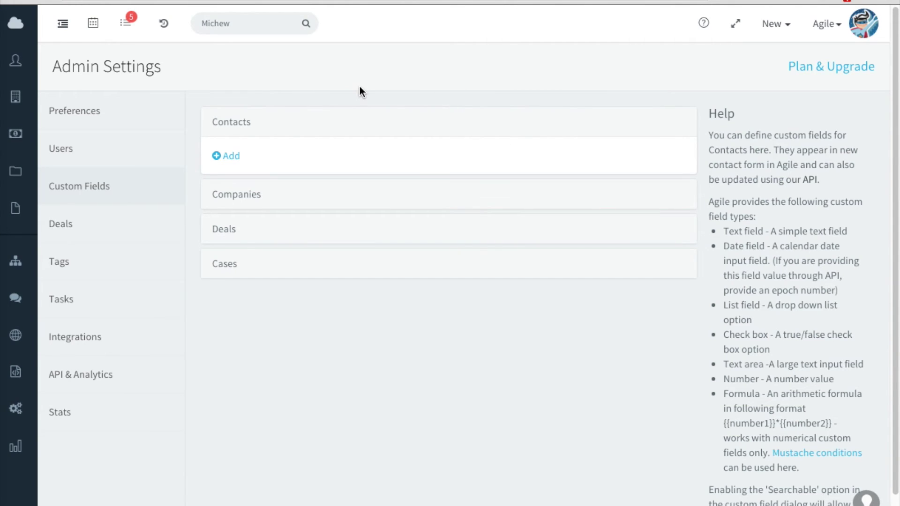
- Search contacts for 'Mich' and open Michael Jordan's record
left_click(261, 23)
key("BackSpace")
key("BackSpace")
key("BackSpace")
key("BackSpace")
key("BackSpace")
key("BackSpace")
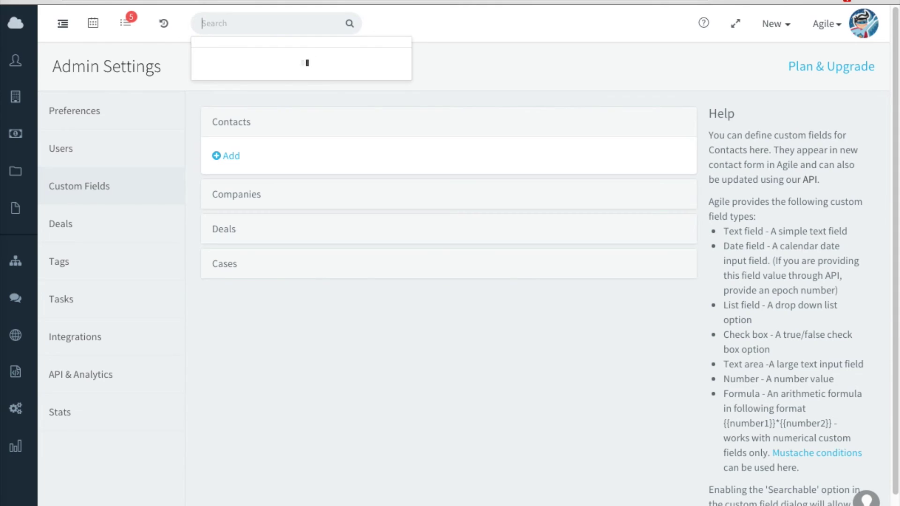
type("Miche")
type("al")
key("Return")
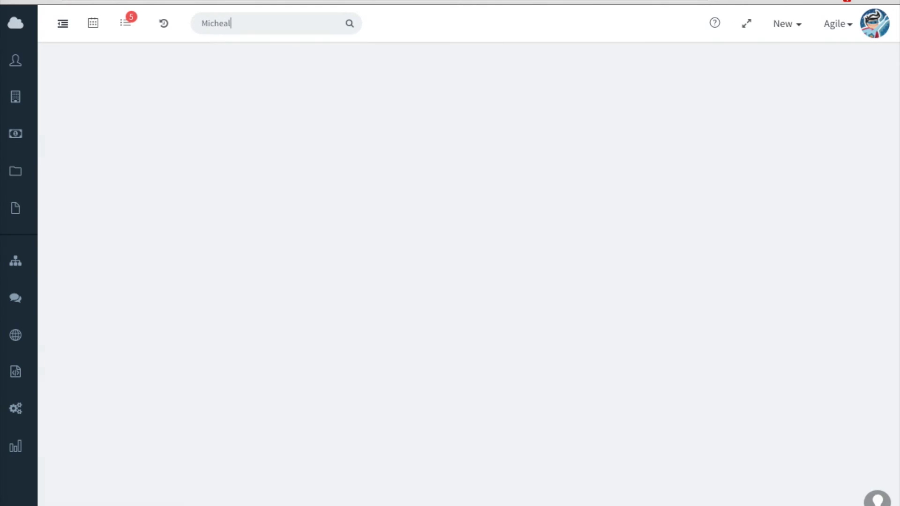
key("BackSpace")
key("BackSpace")
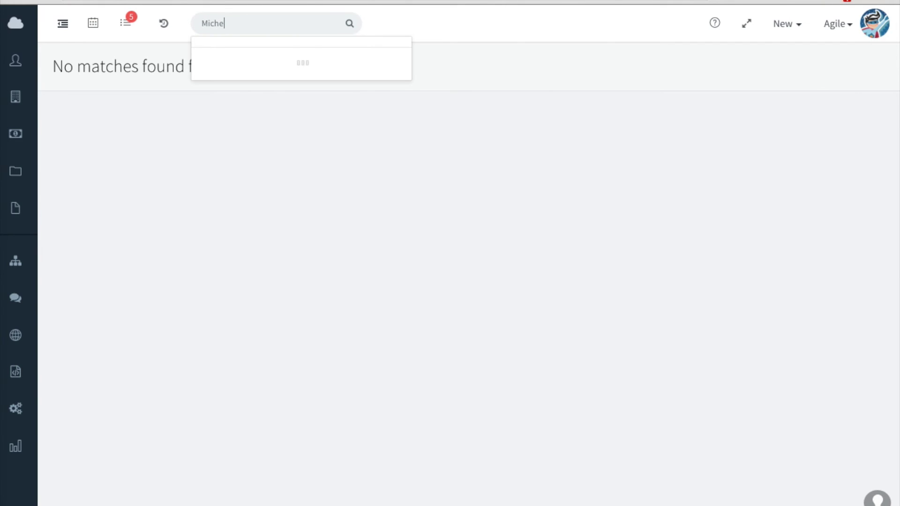
key("BackSpace")
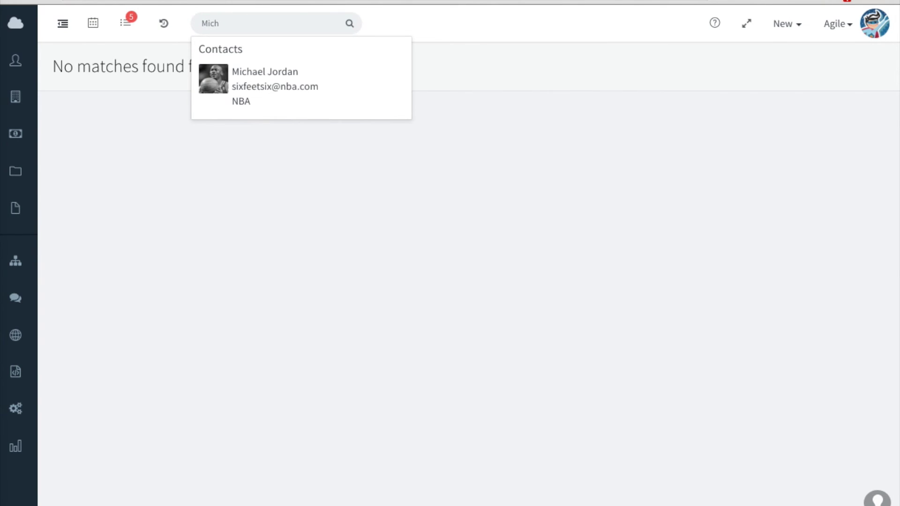
left_click(236, 74)
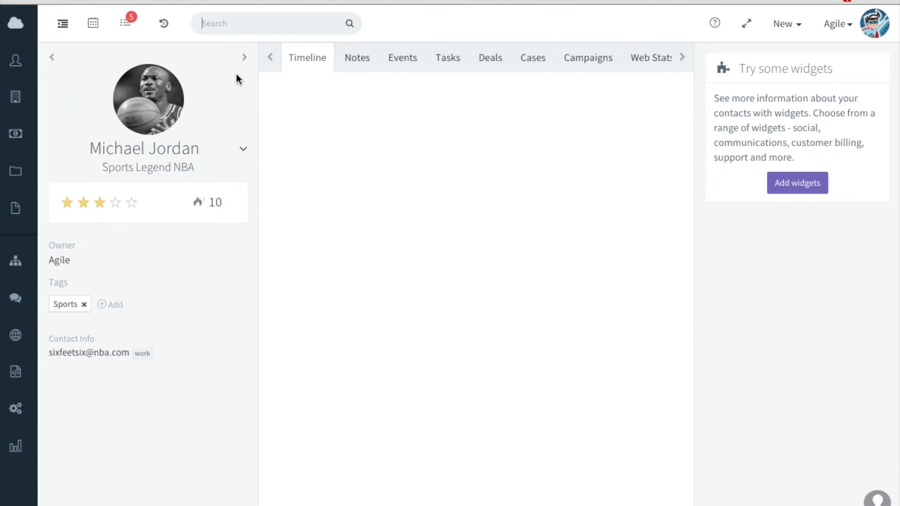
- Open Michael Jordan's edit form from the actions menu beside his name
left_click(243, 154)
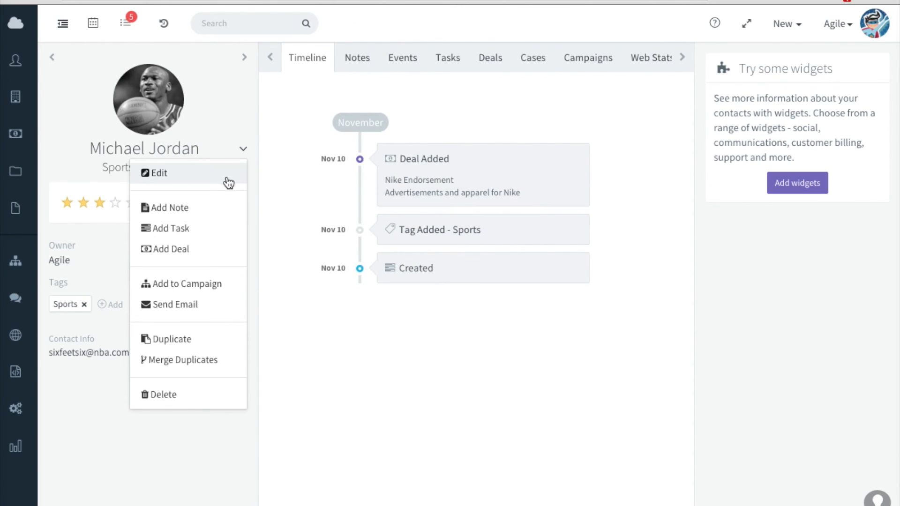
left_click(197, 177)
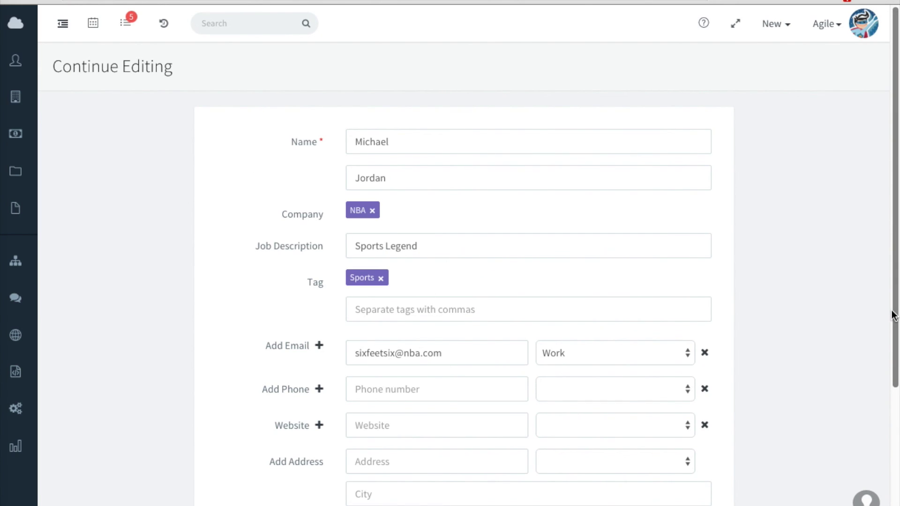
left_click_drag(894, 313, 895, 422)
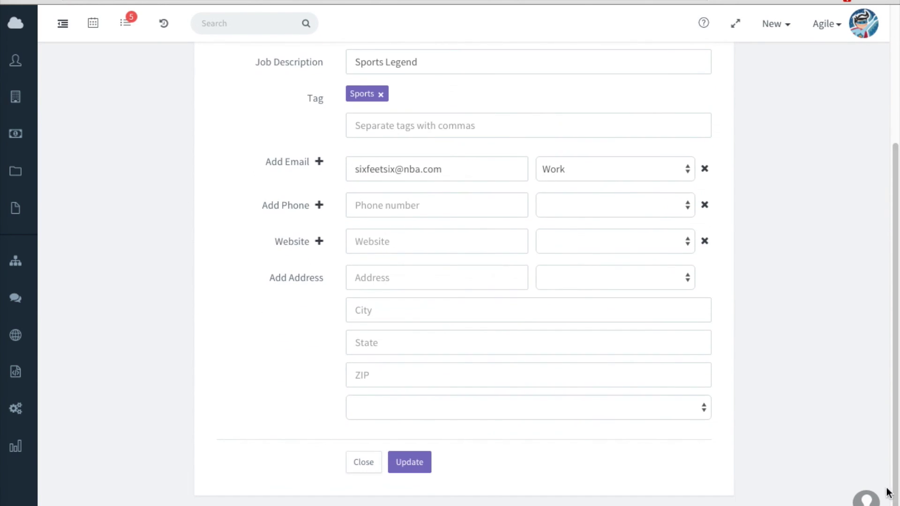